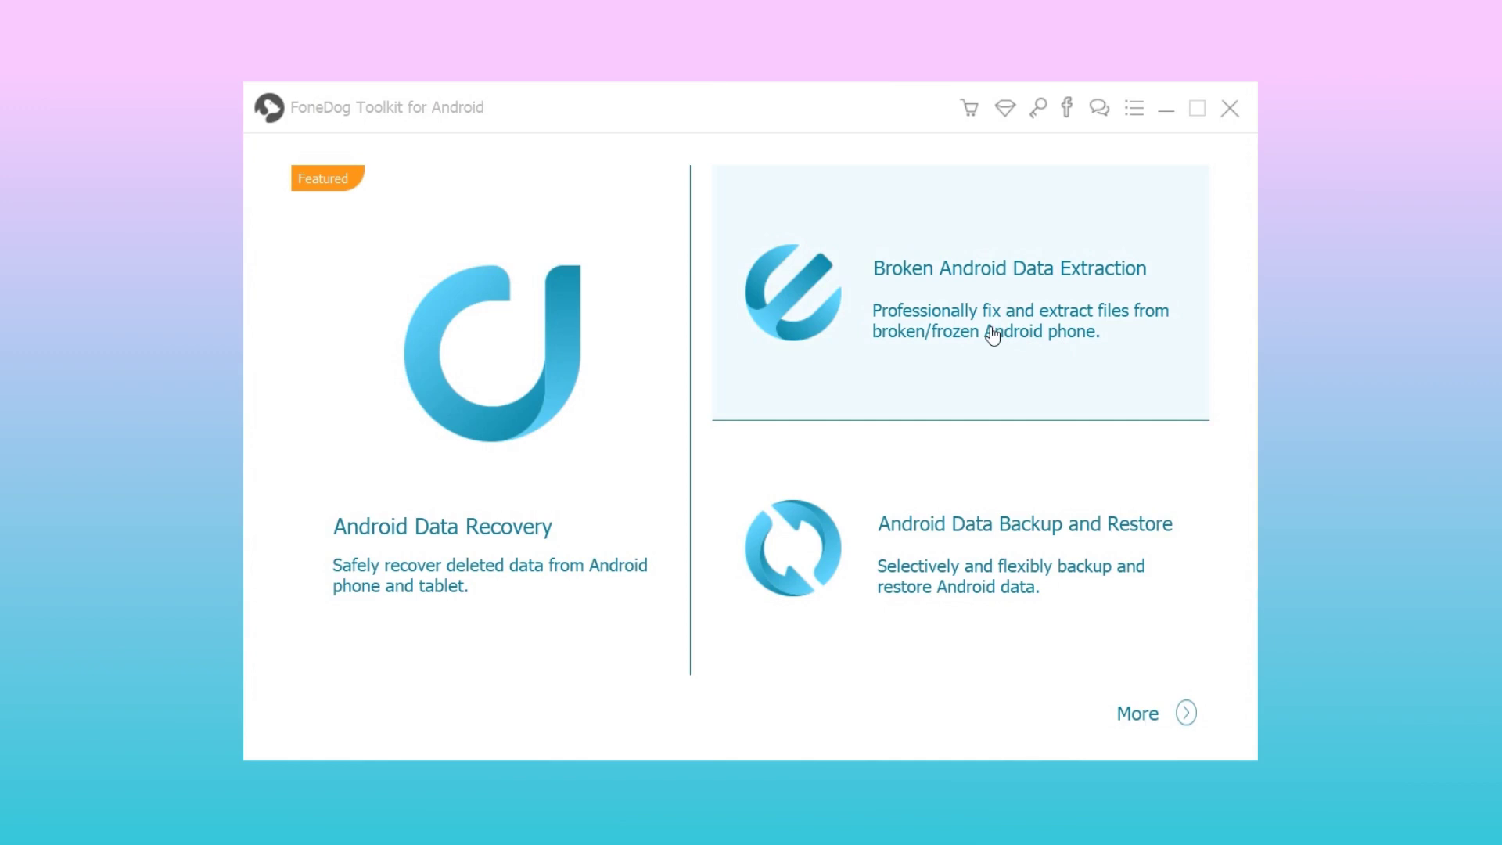
Launch Broken Android Data Extraction and start recovery for a black or broken screen phone
click(994, 336)
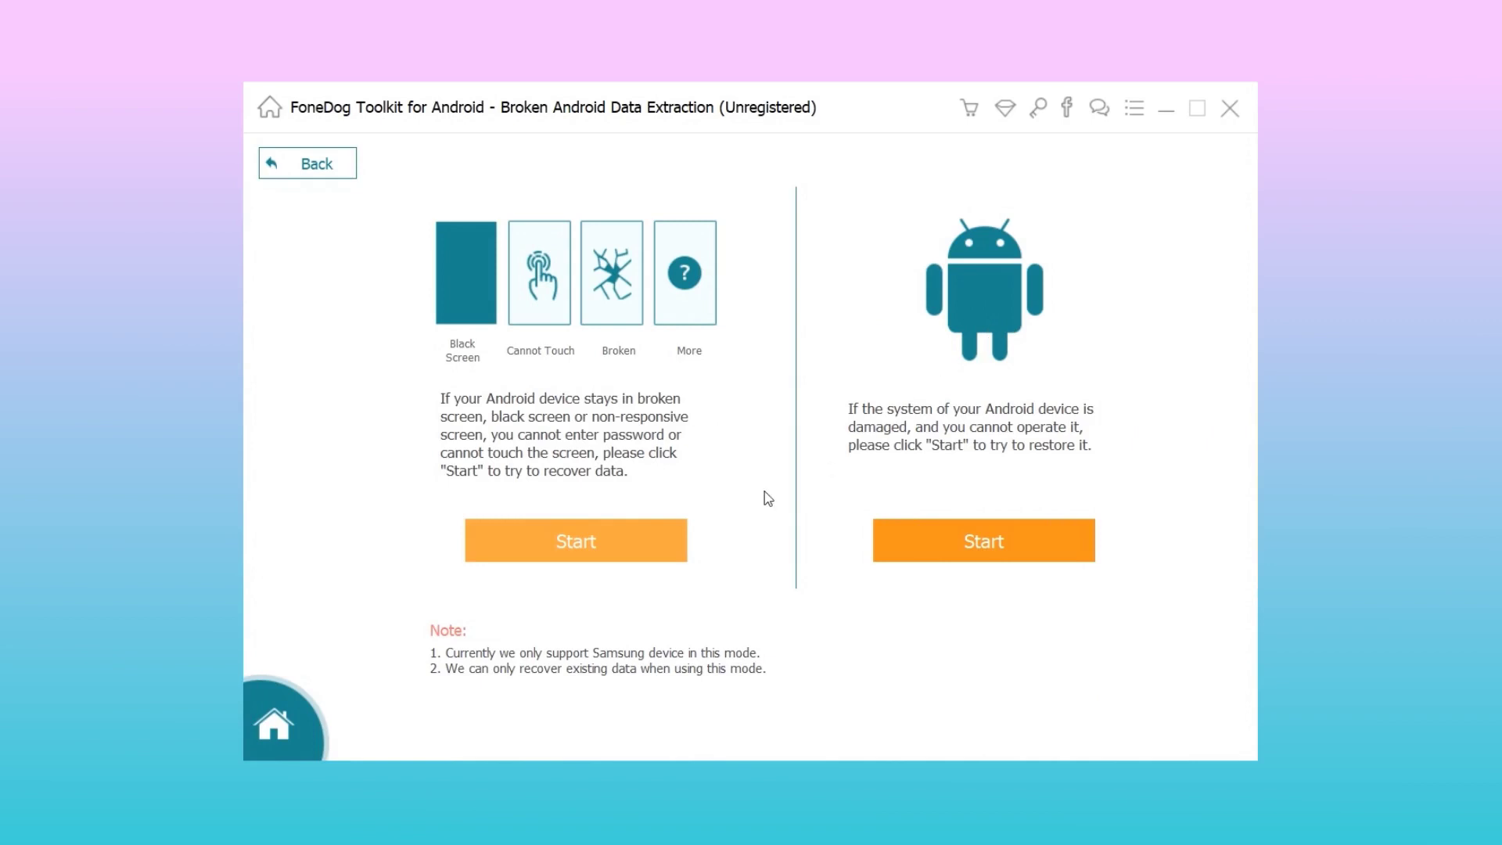
click(623, 543)
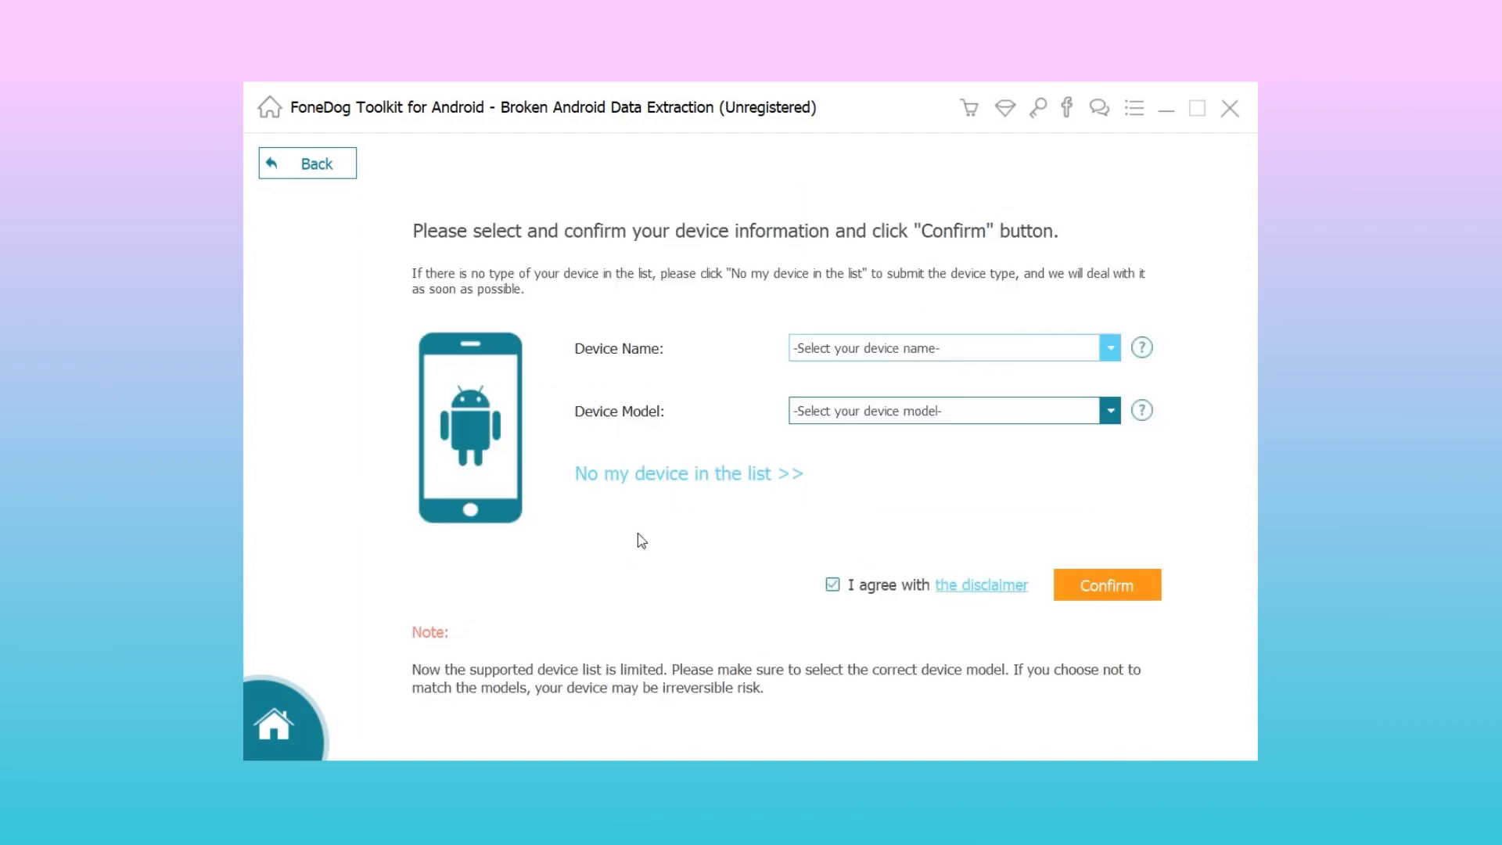
Choose Galaxy Note 3 as the device name and SM-N9005 as the model
click(1111, 349)
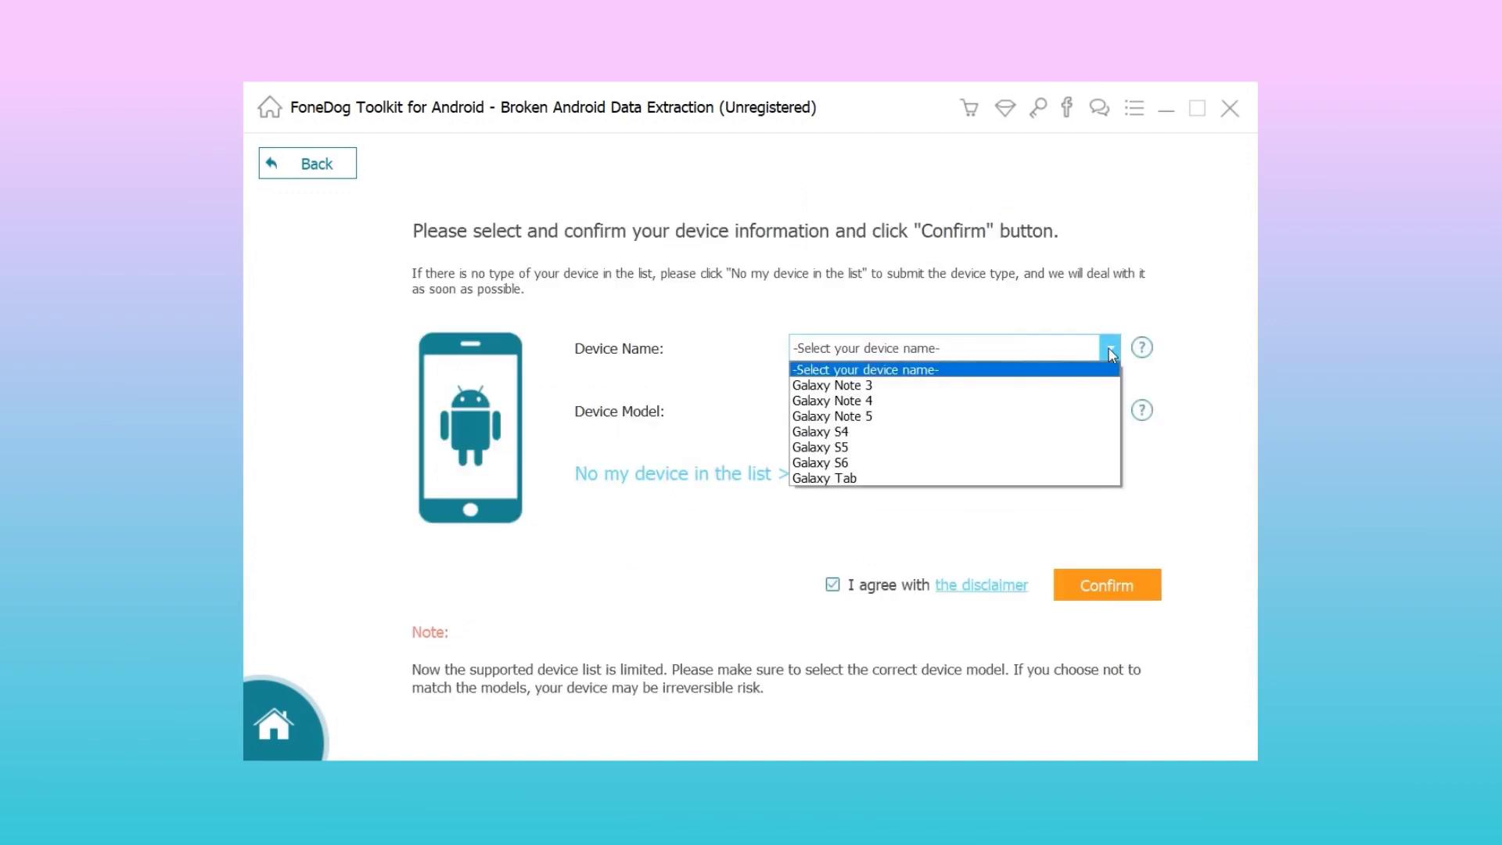
click(1092, 385)
click(1109, 411)
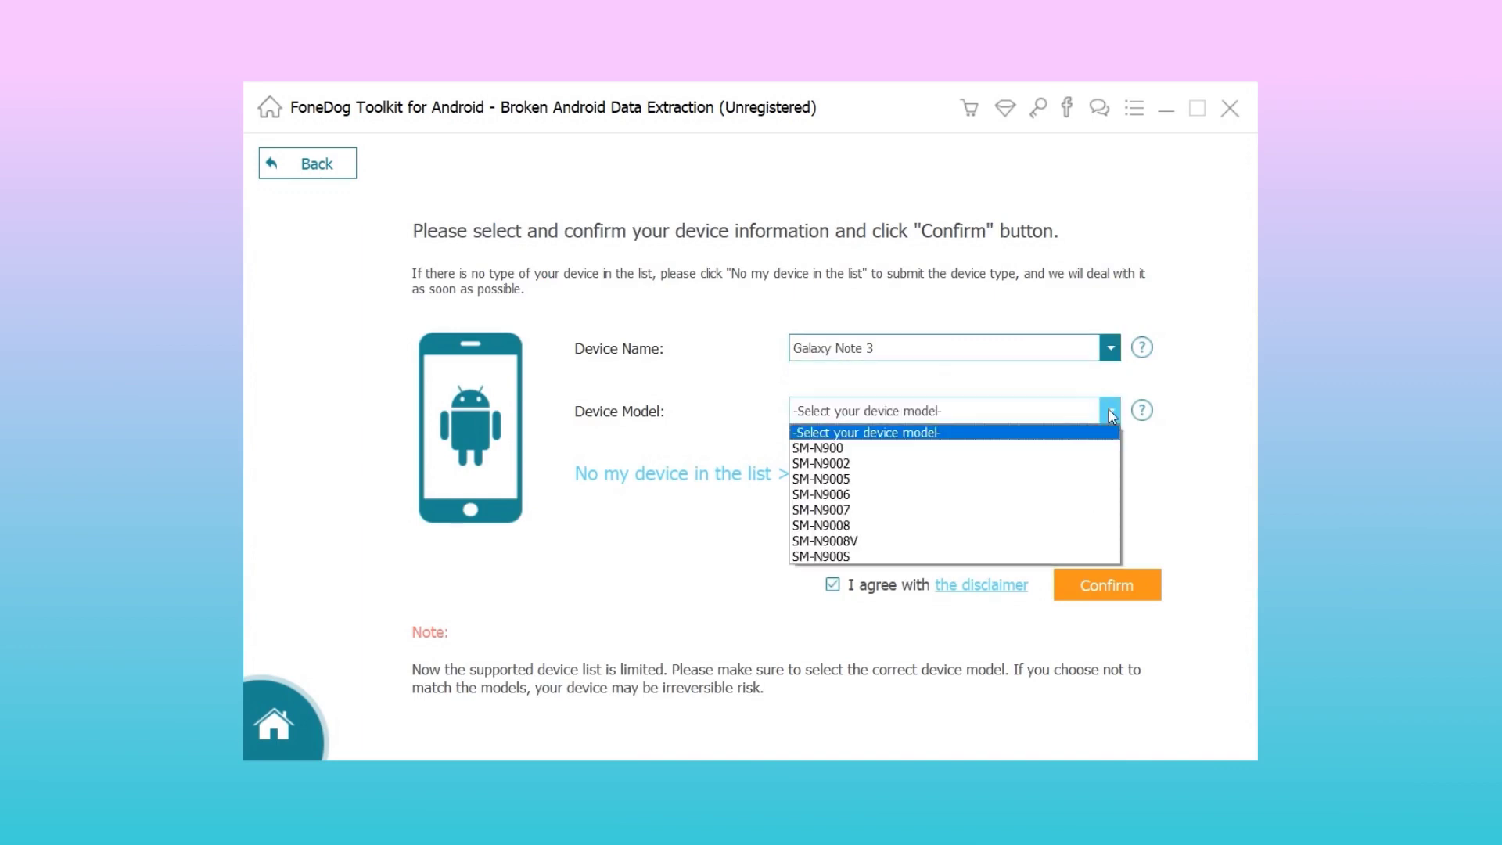
click(971, 482)
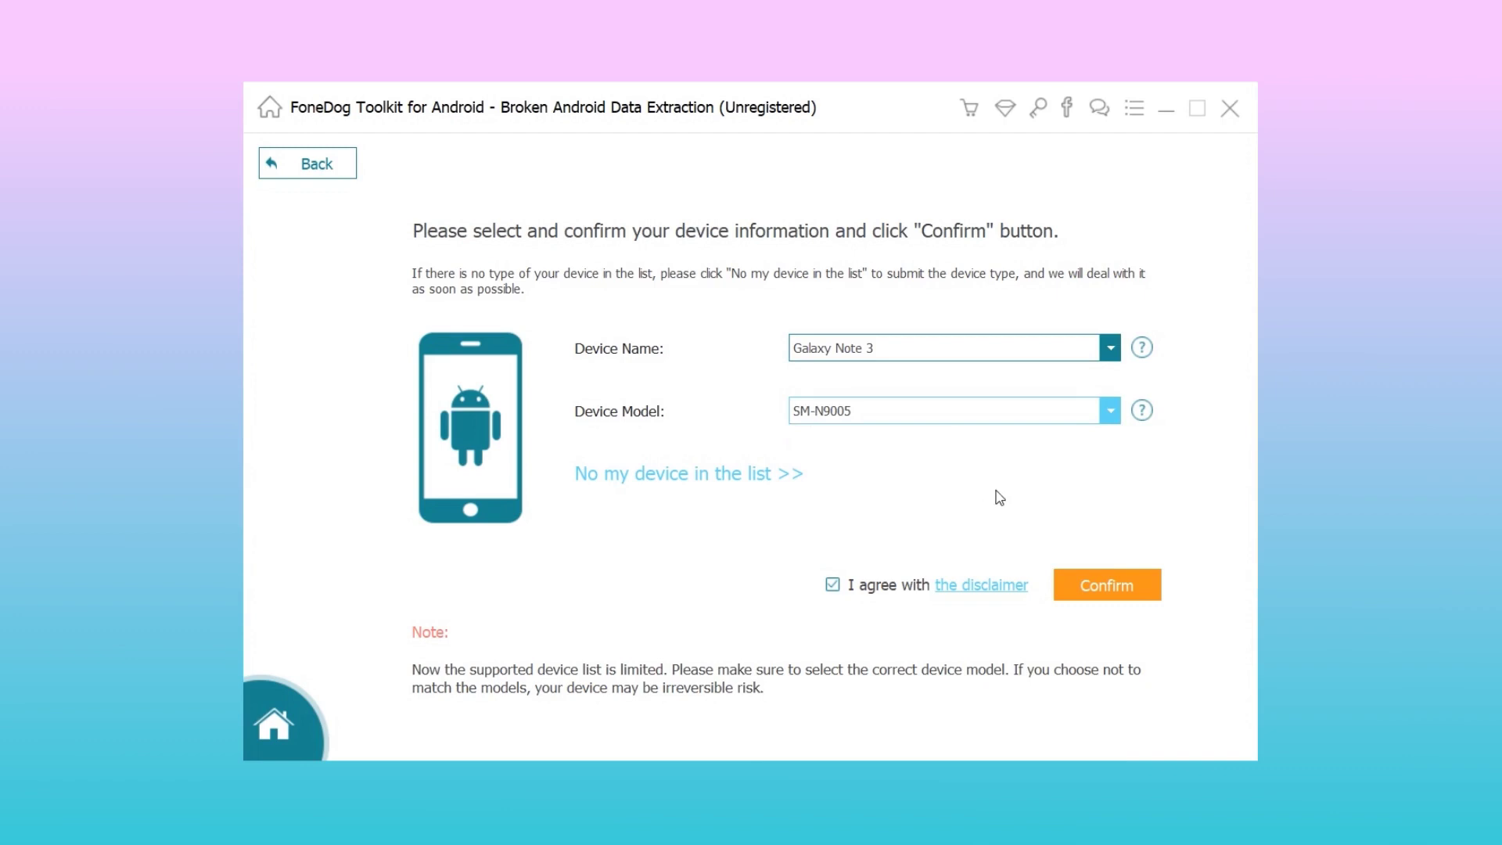
Confirm the Galaxy Note 3 details and start download mode to extract its 6046 items
click(1116, 590)
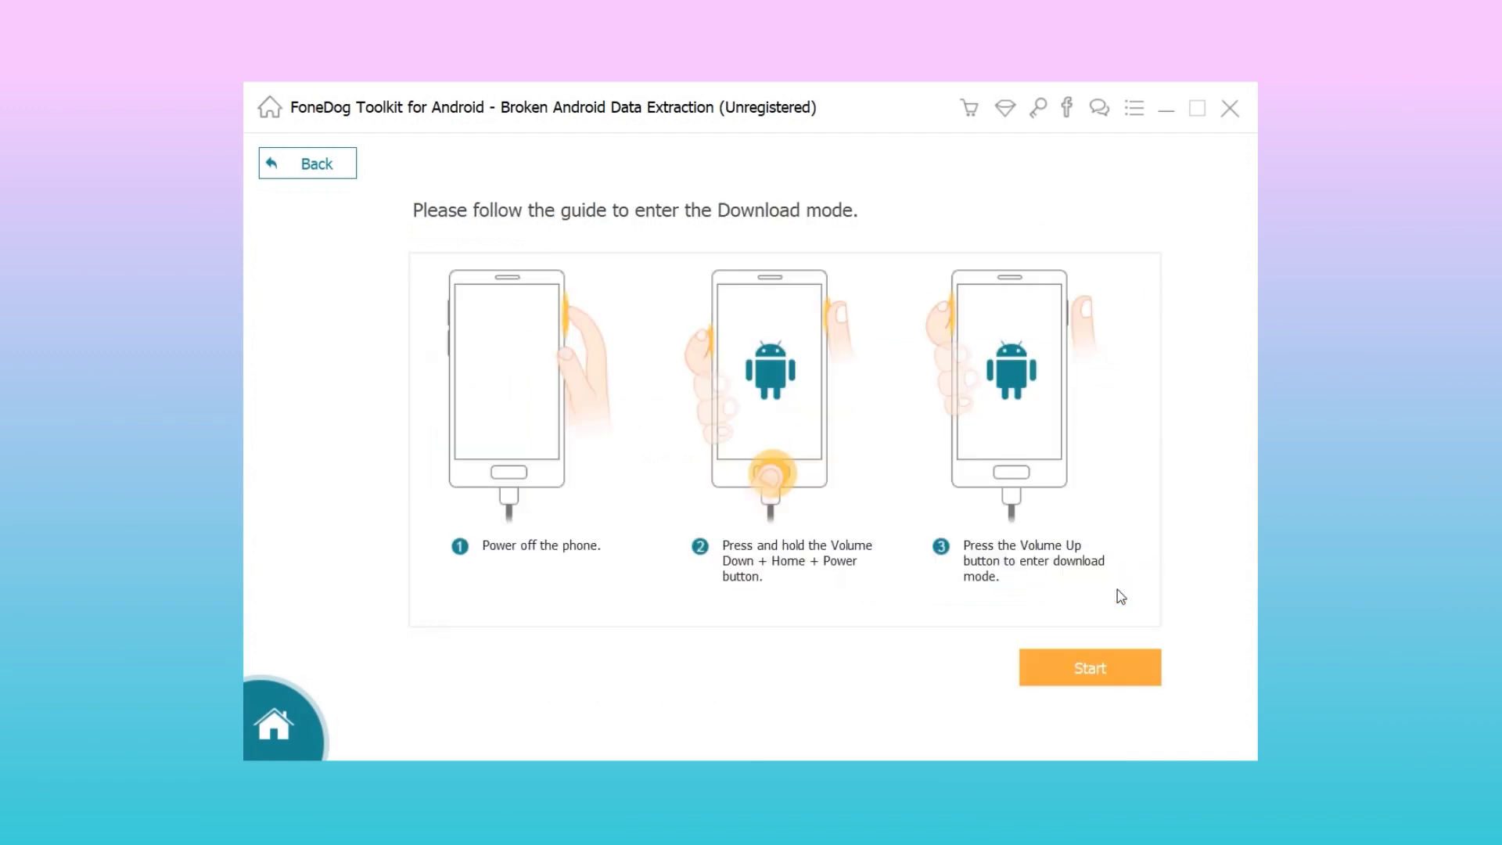
click(1117, 684)
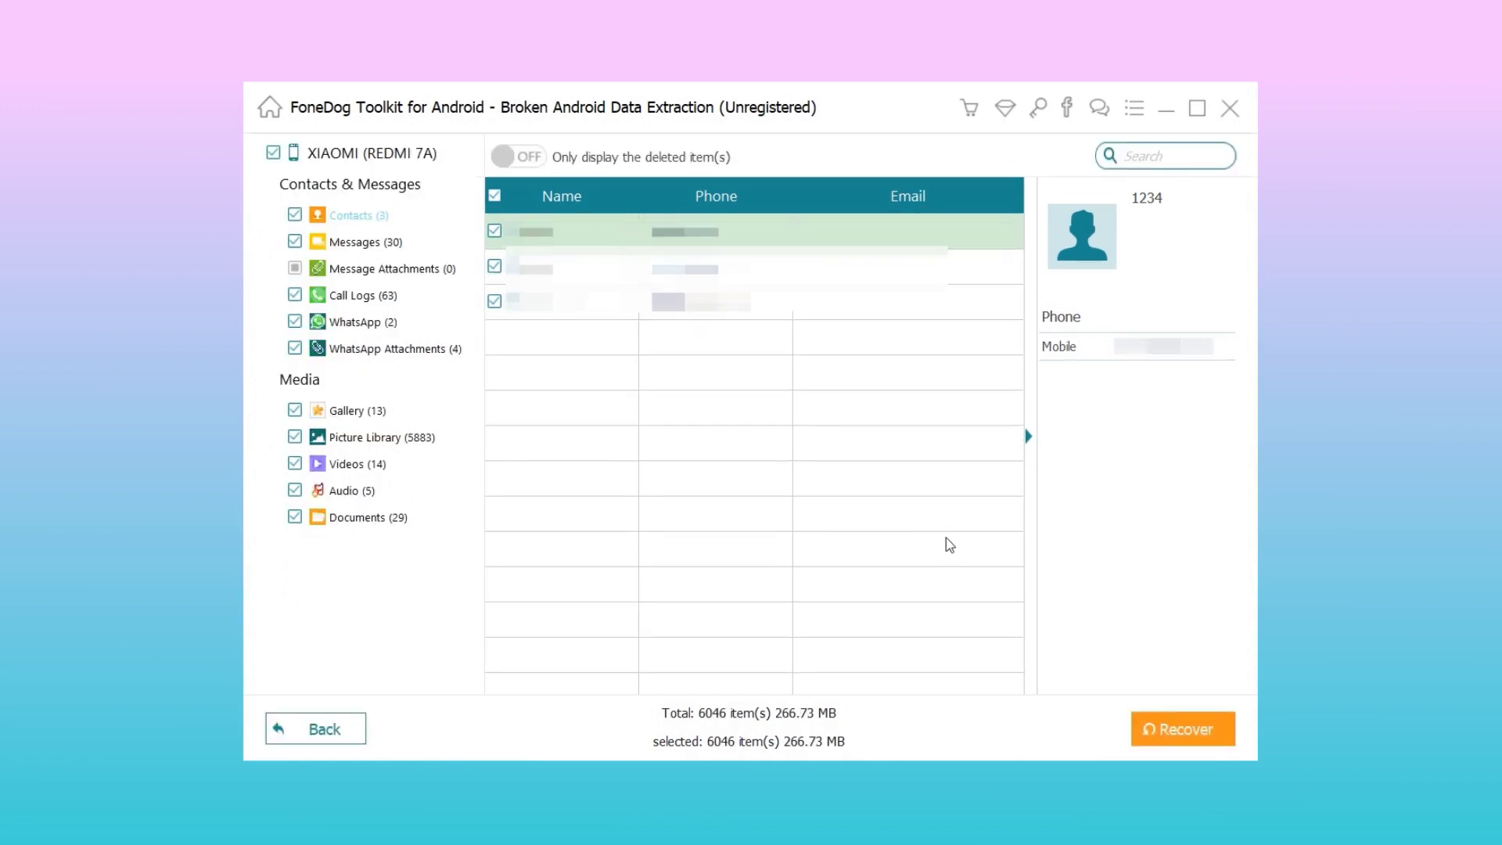
Save all 6046 items to the default Documents\FoneDog output folder
click(1188, 731)
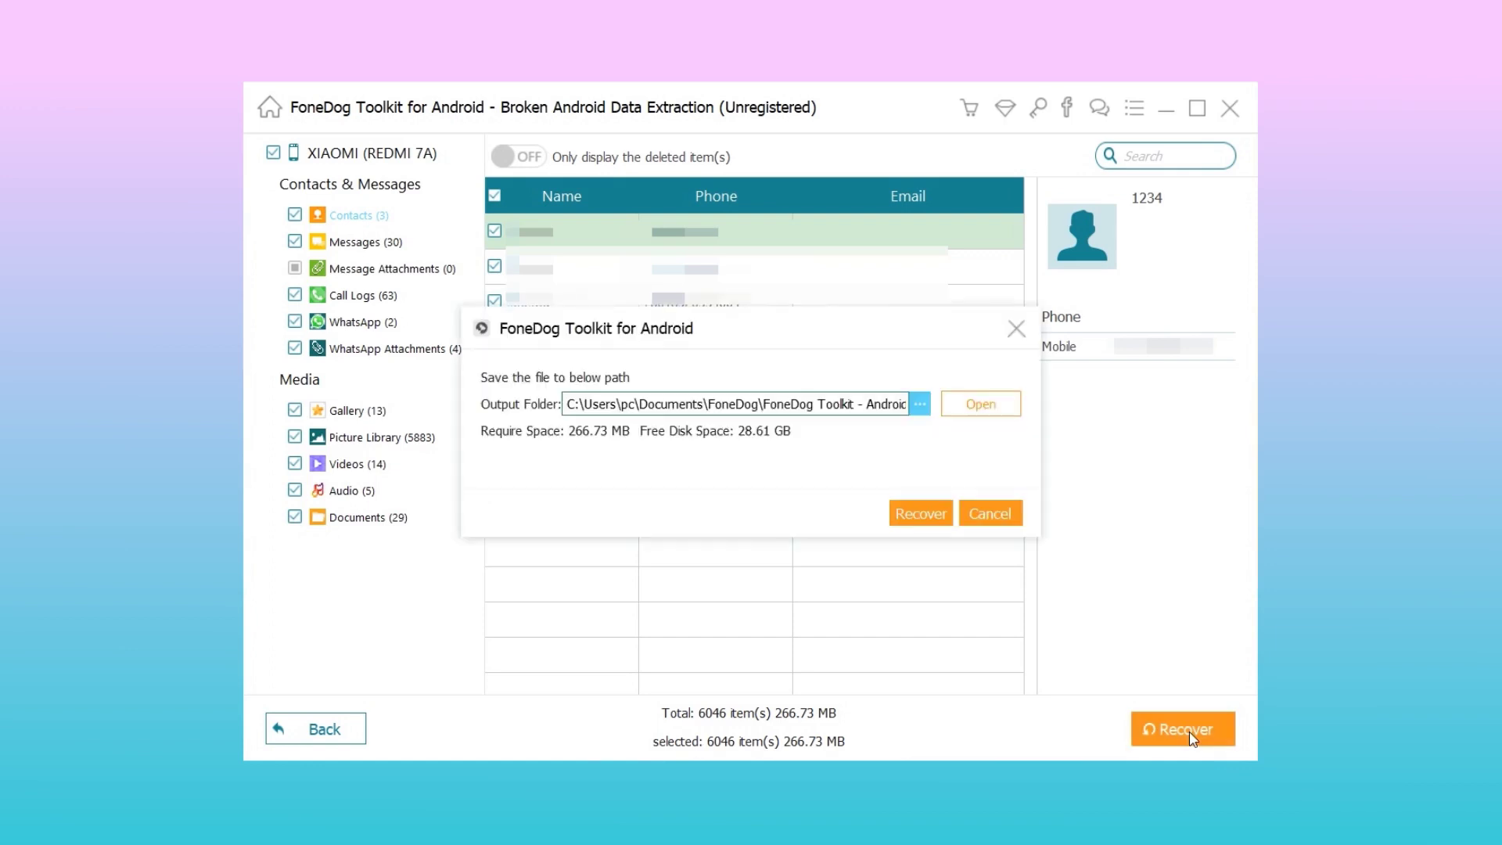
click(922, 514)
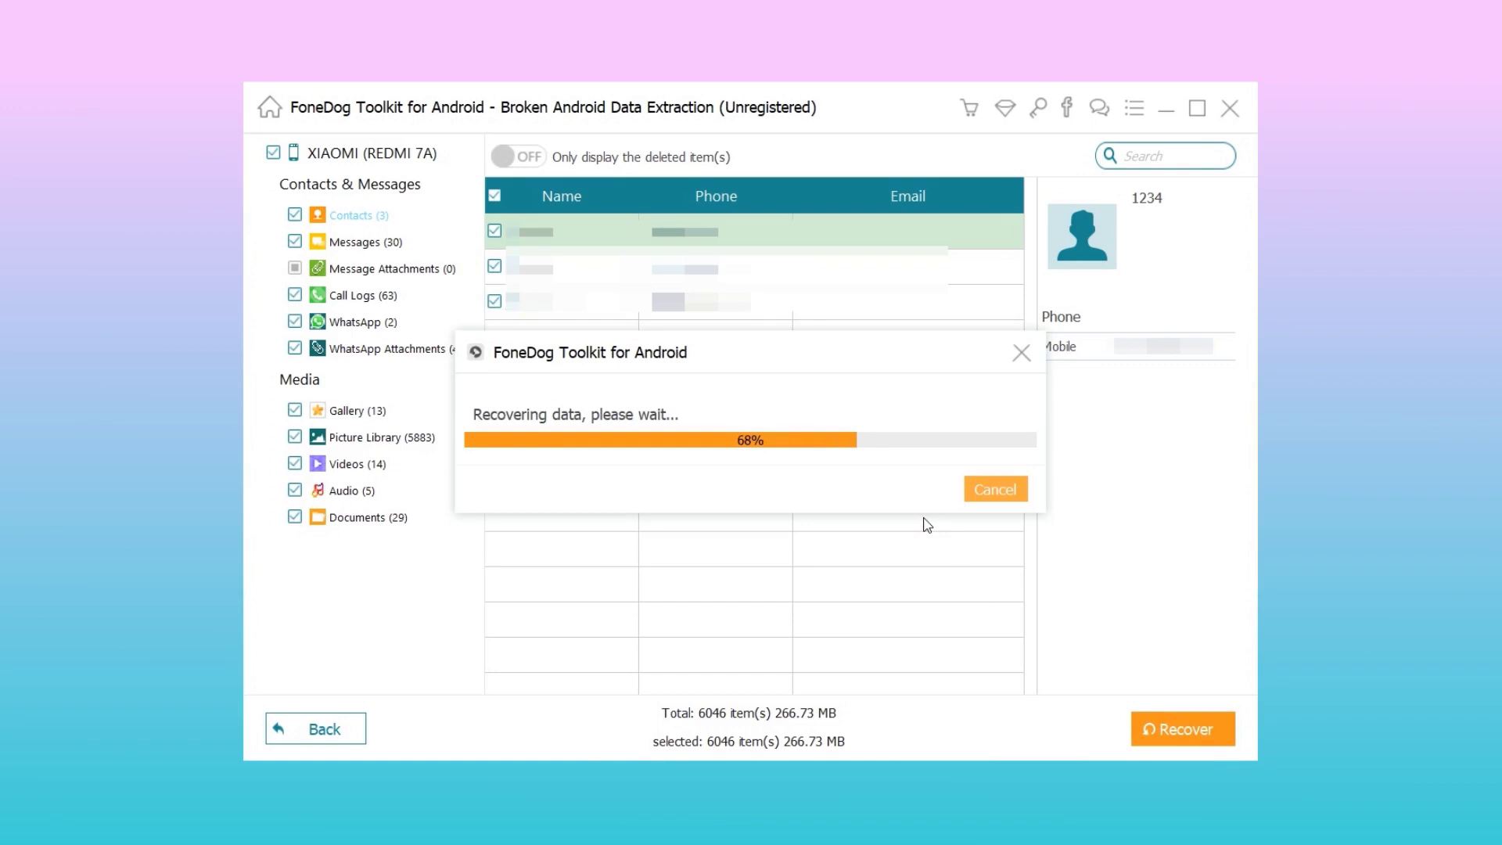